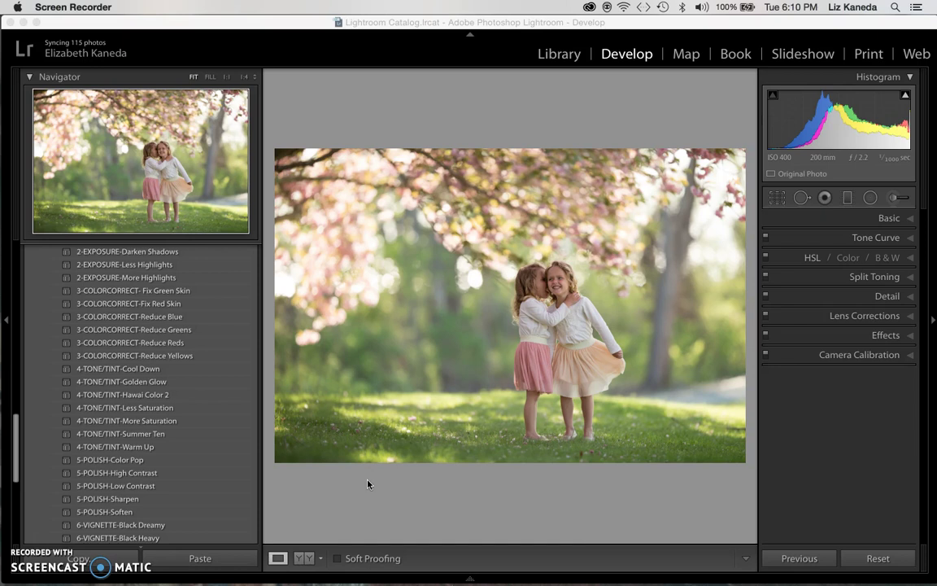
Browse the Presets panel to locate the 4-TONE/TINT presets.
scroll(213, 322, "up", 3)
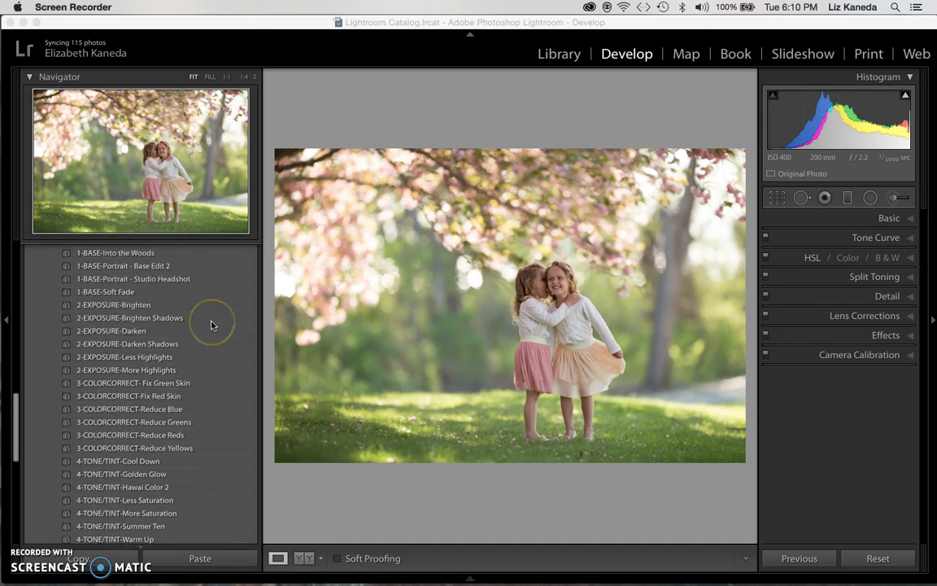
scroll(211, 324, "up", 5)
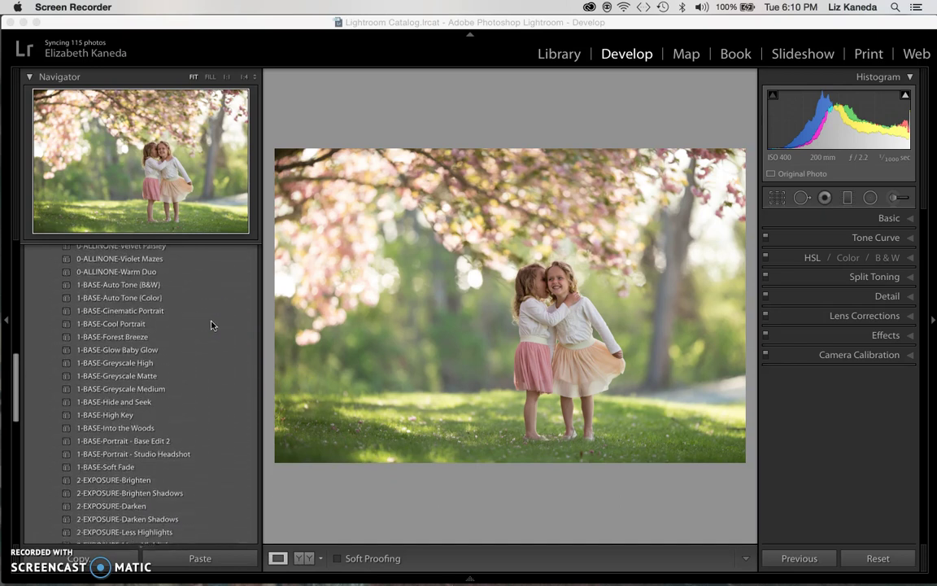
scroll(211, 325, "up", 5)
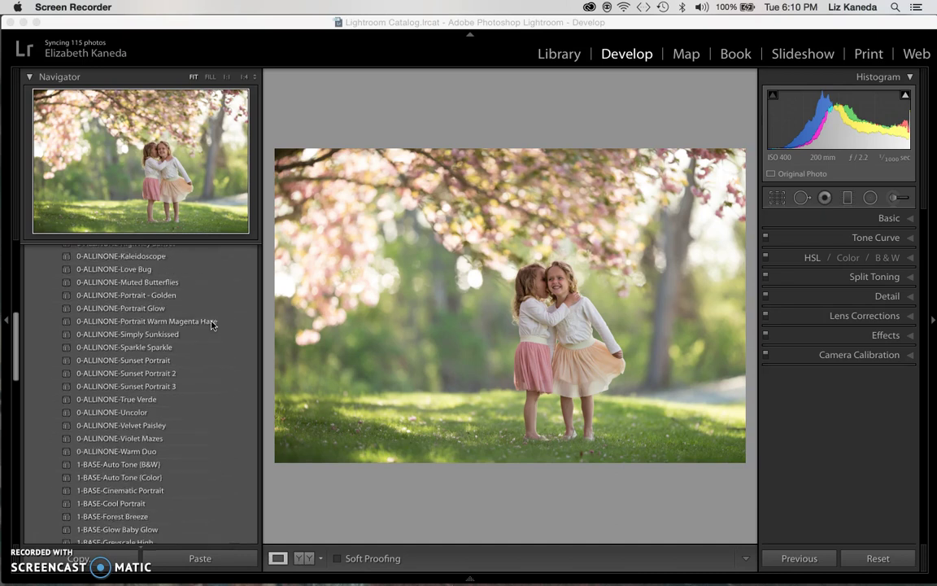
scroll(211, 325, "up", 2)
left_click(99, 350)
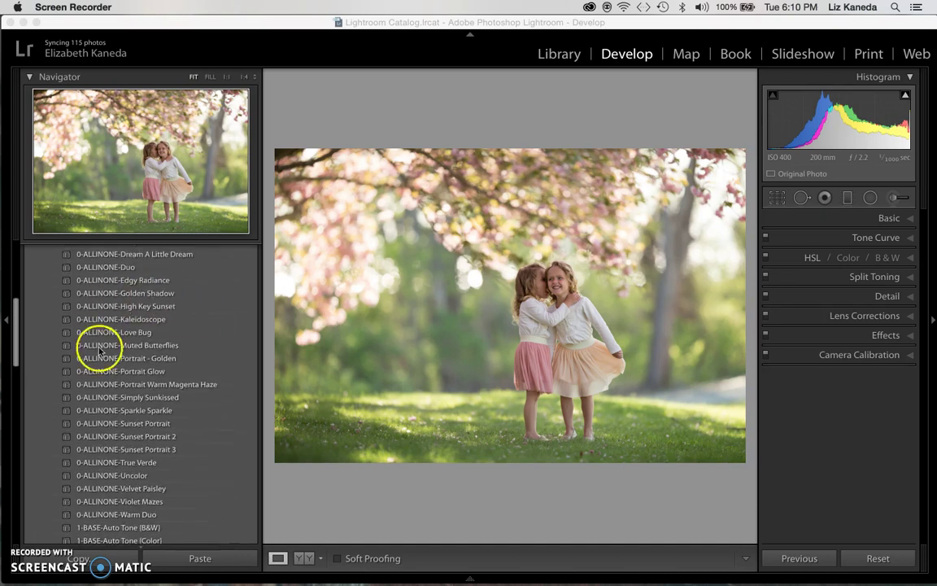
scroll(109, 317, "down", 5)
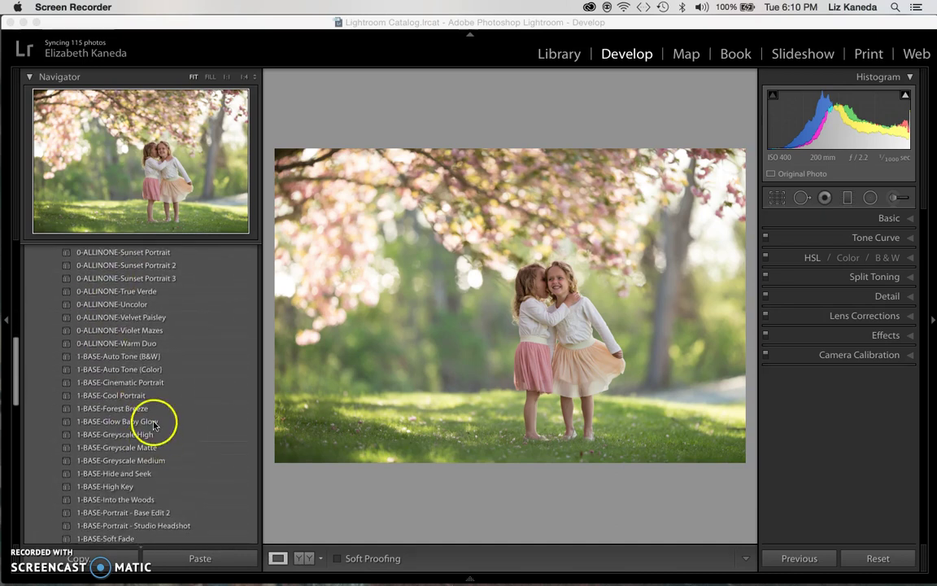
scroll(118, 395, "down", 4)
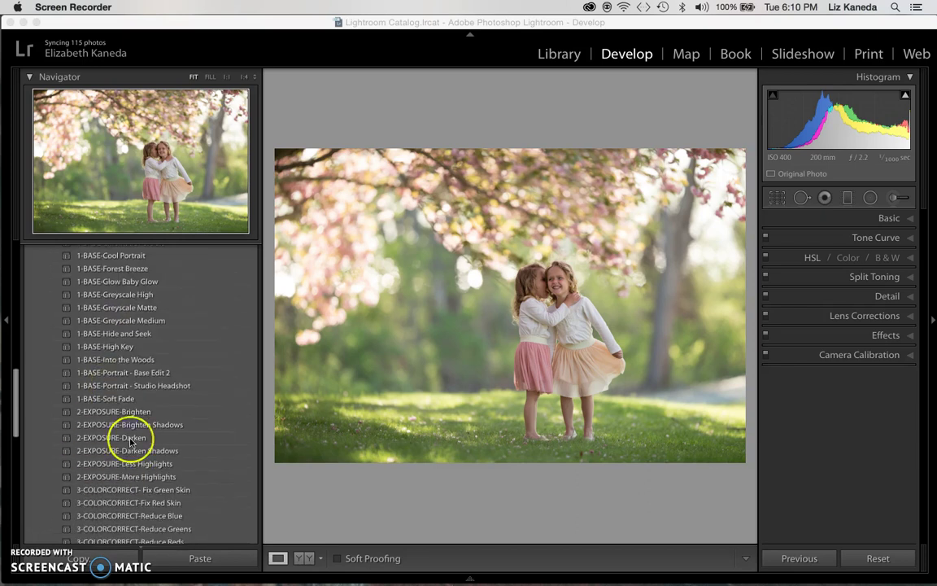
scroll(131, 440, "down", 2)
scroll(131, 440, "down", 5)
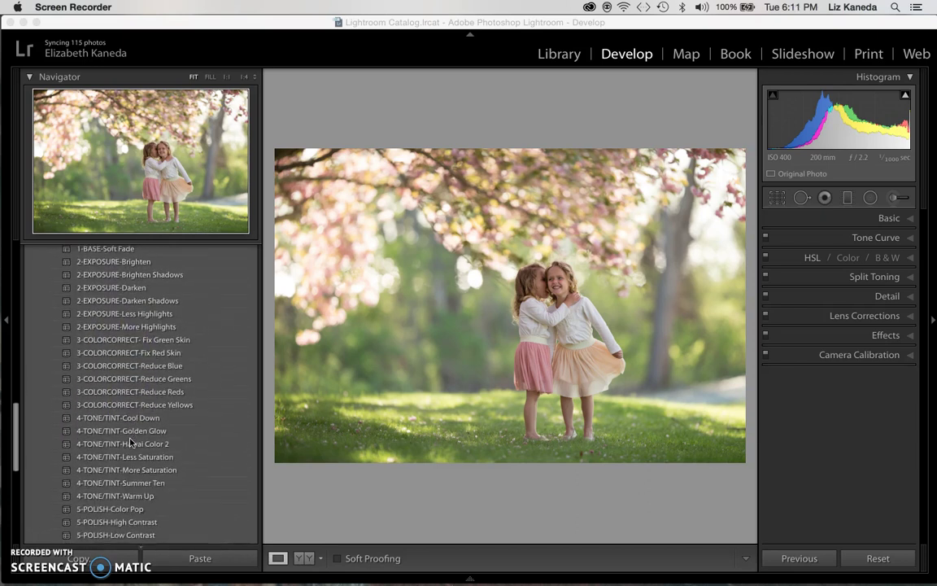
scroll(131, 440, "down", 2)
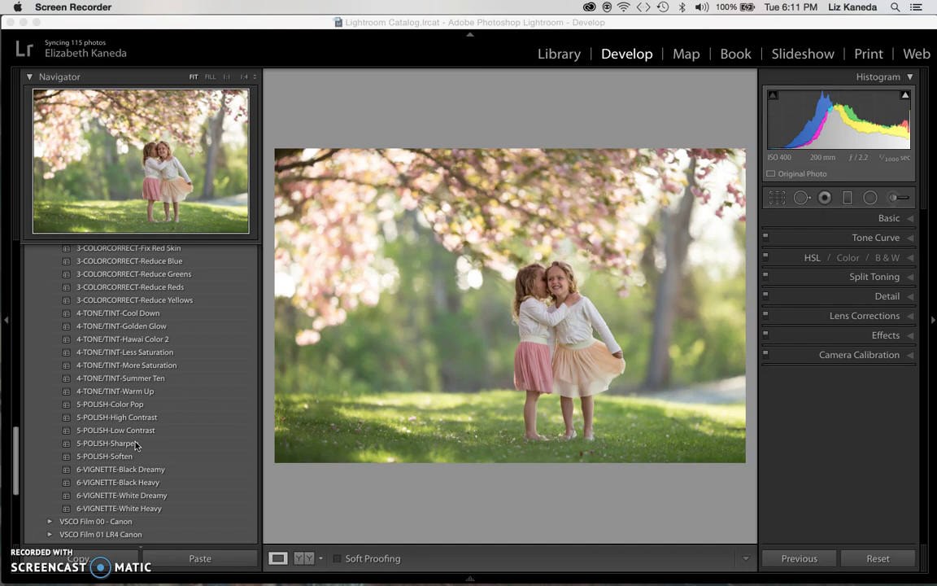
Apply the 4-TONE/TINT-Summer Ten preset and compare Before and After with backslash.
scroll(136, 445, "up", 2)
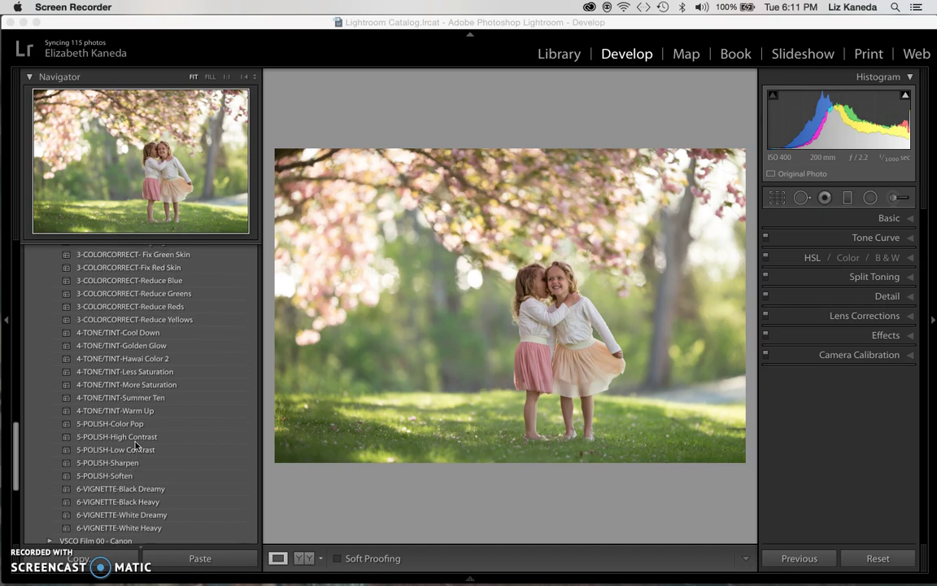
left_click(147, 398)
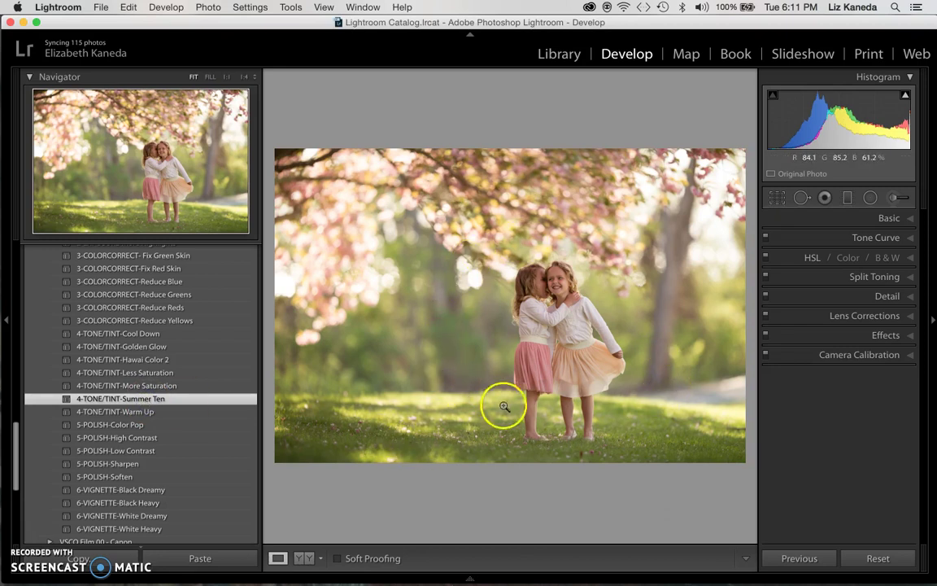
key("backslash")
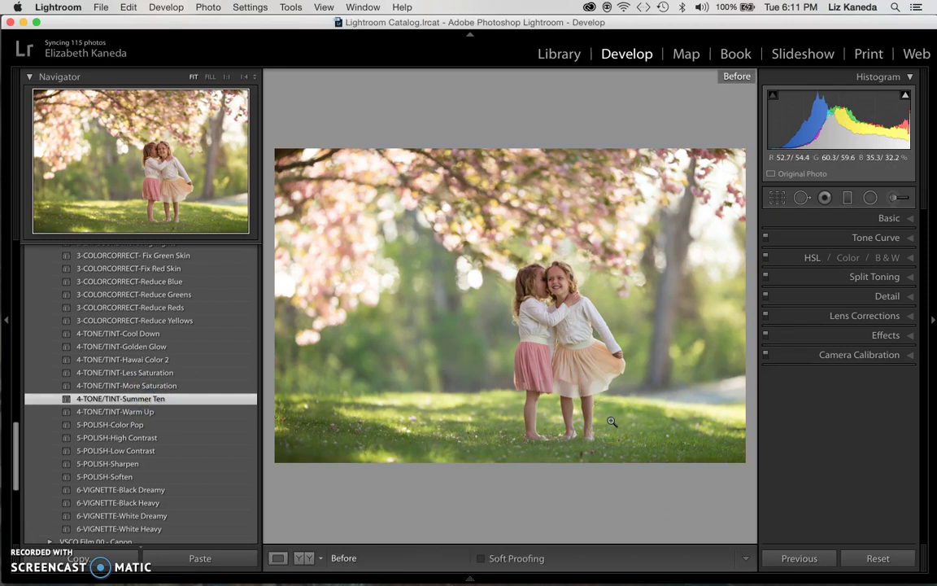
key("backslash")
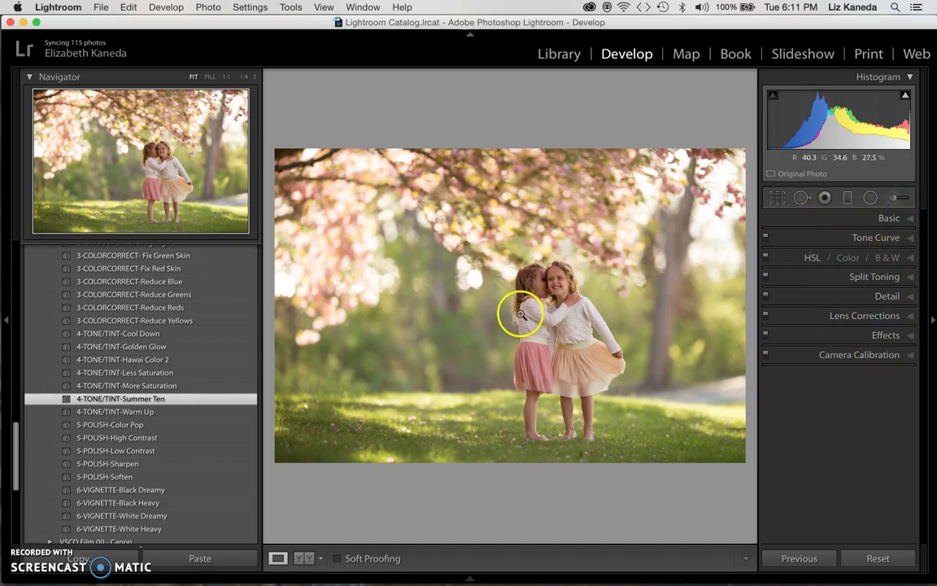
Add a midpoint on the Blue Tone Curve channel and pull it down to warm the midtones.
left_click(909, 241)
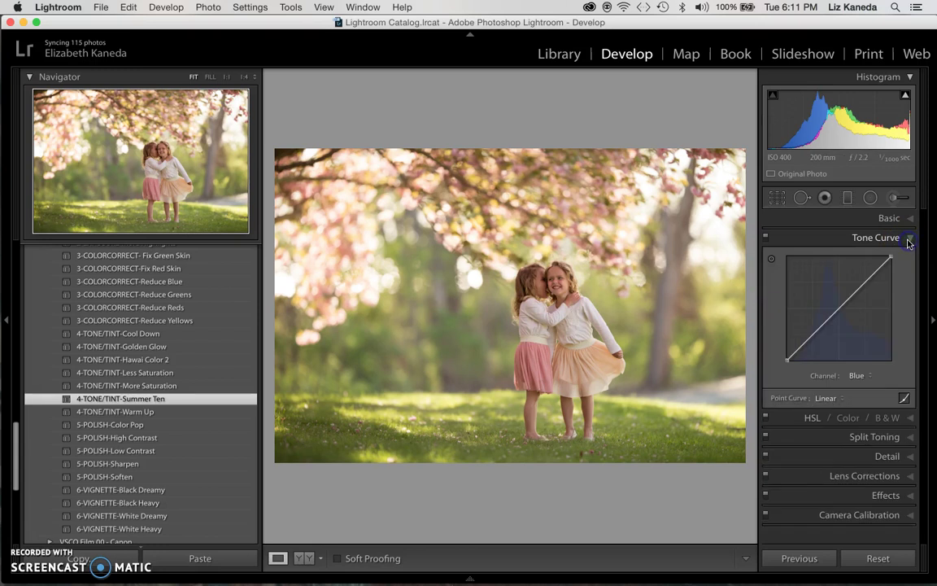
left_click(858, 375)
left_click(857, 376)
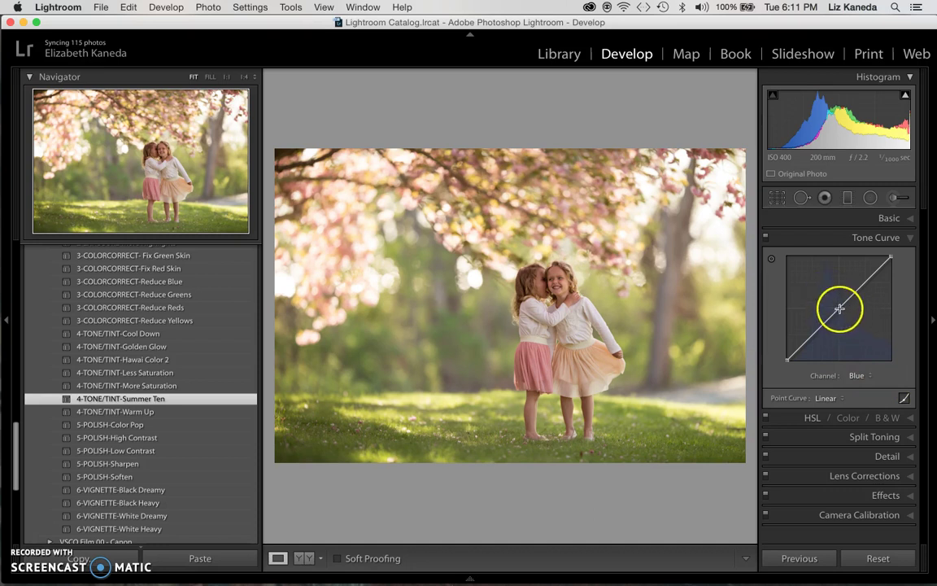
left_click(839, 310)
mouse_move(840, 310)
left_mouse_down()
mouse_move(852, 317)
mouse_move(828, 294)
mouse_move(847, 305)
mouse_move(844, 295)
left_mouse_up()
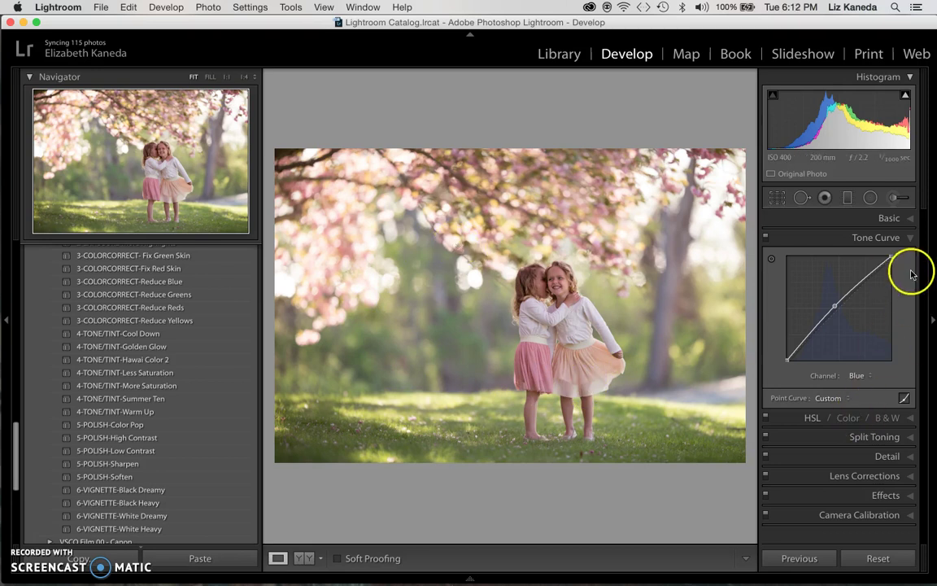
left_click(910, 238)
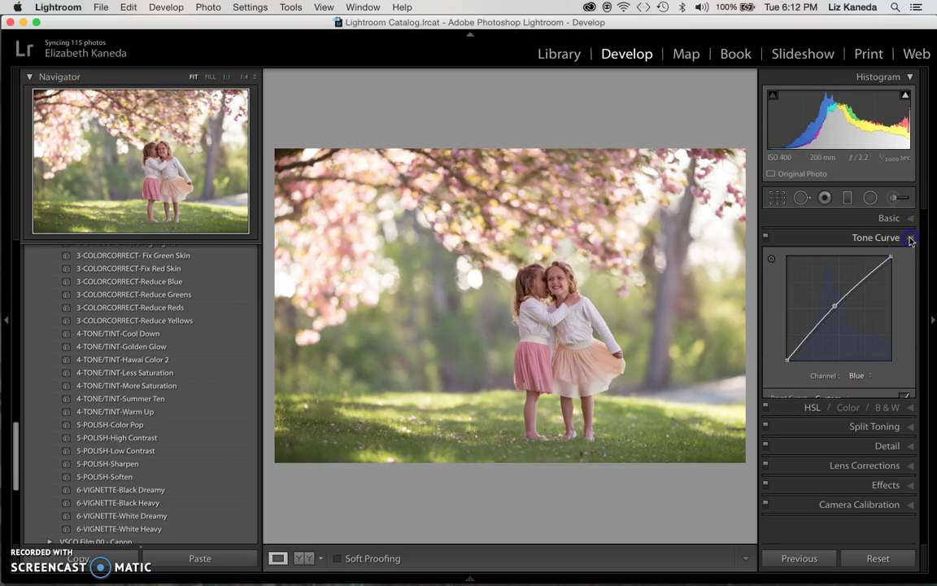
Apply the 6-VIGNETTE-Black Dreamy preset for a soft dark vignette.
scroll(224, 402, "down", 4)
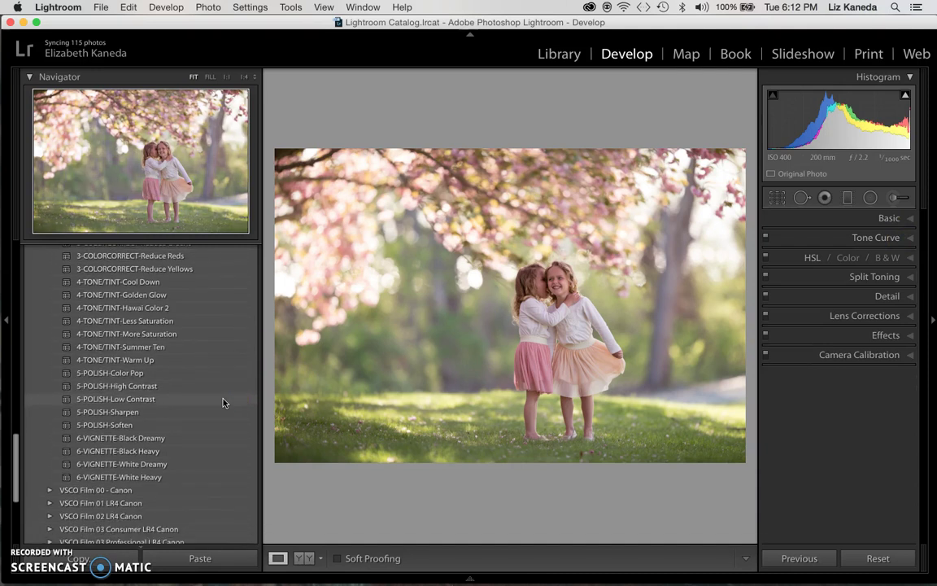
left_click(180, 444)
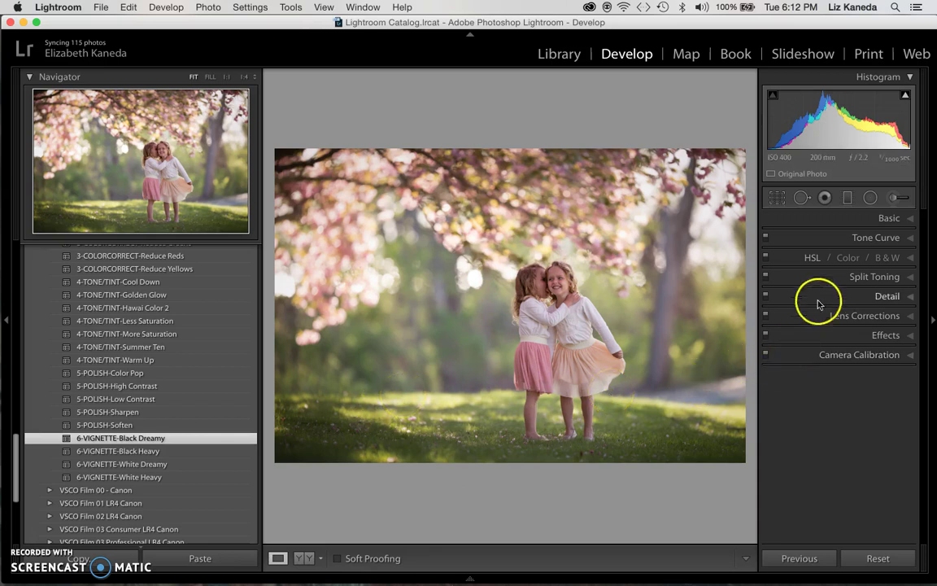
Set up an Adjustment Brush with the Exposure effect at 0.60.
left_click(896, 199)
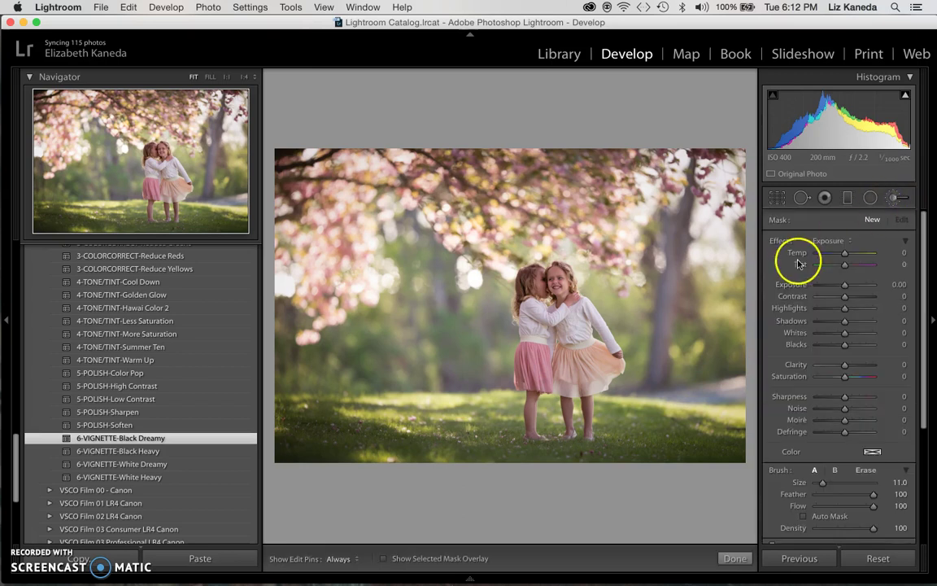
left_click(824, 240)
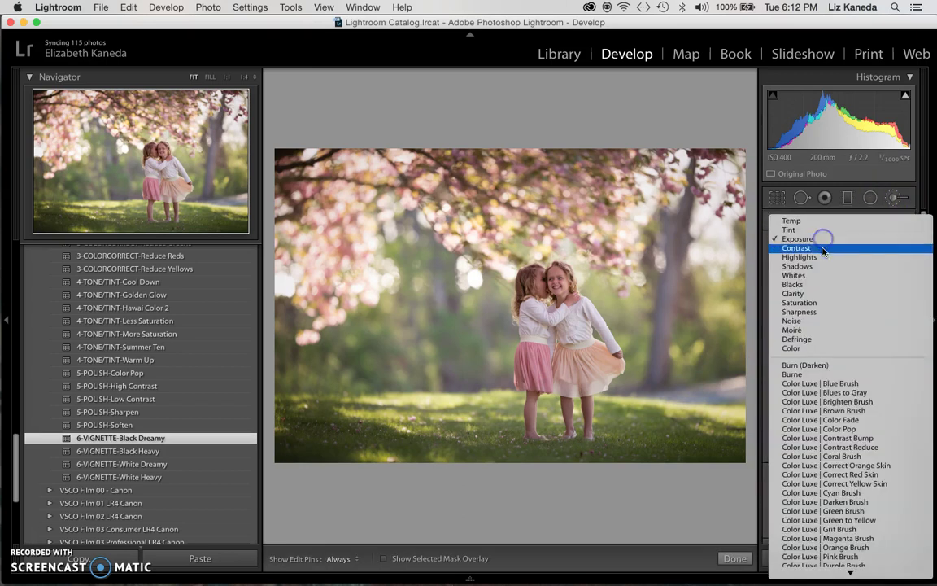
scroll(823, 248, "down", 15)
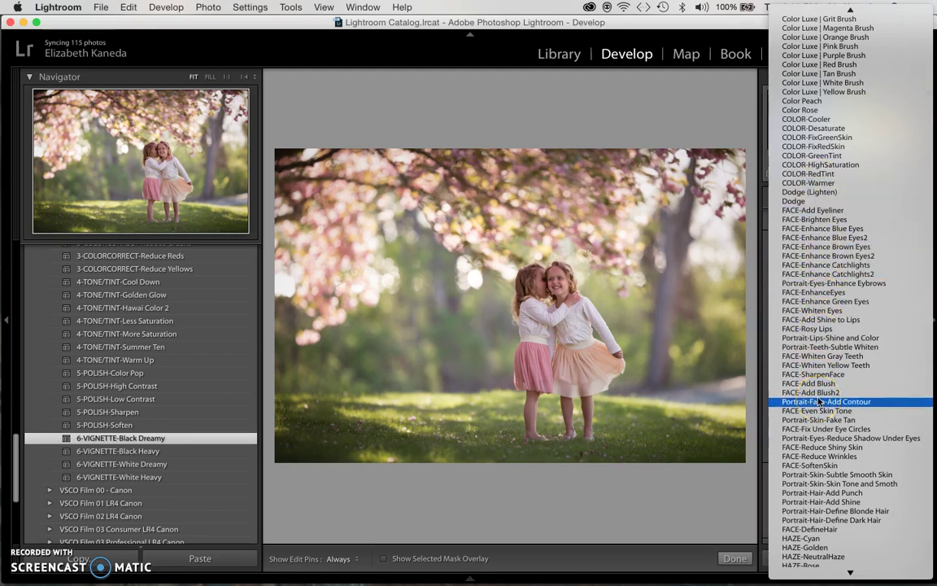
scroll(820, 401, "down", 5)
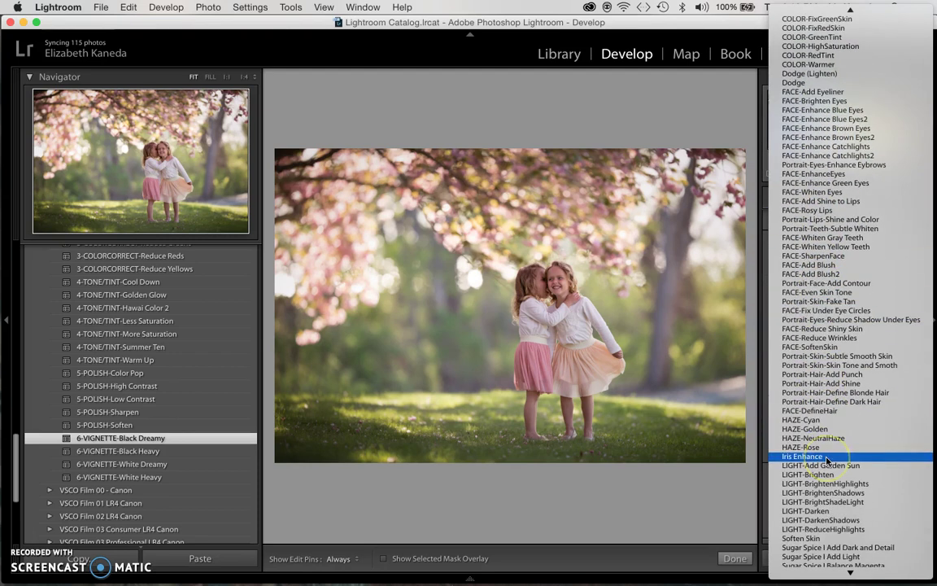
scroll(827, 460, "down", 3)
scroll(826, 460, "up", 15)
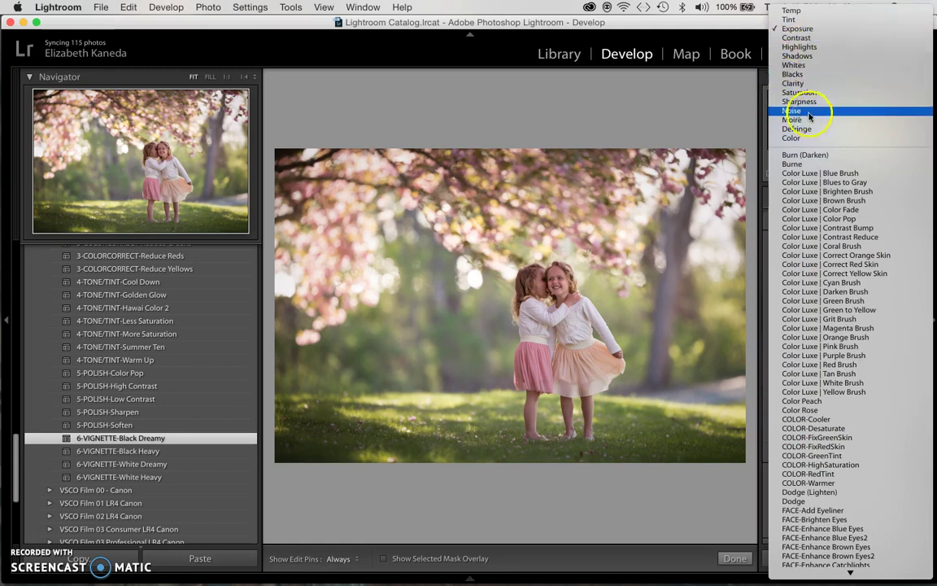
left_click(810, 31)
left_click(901, 284)
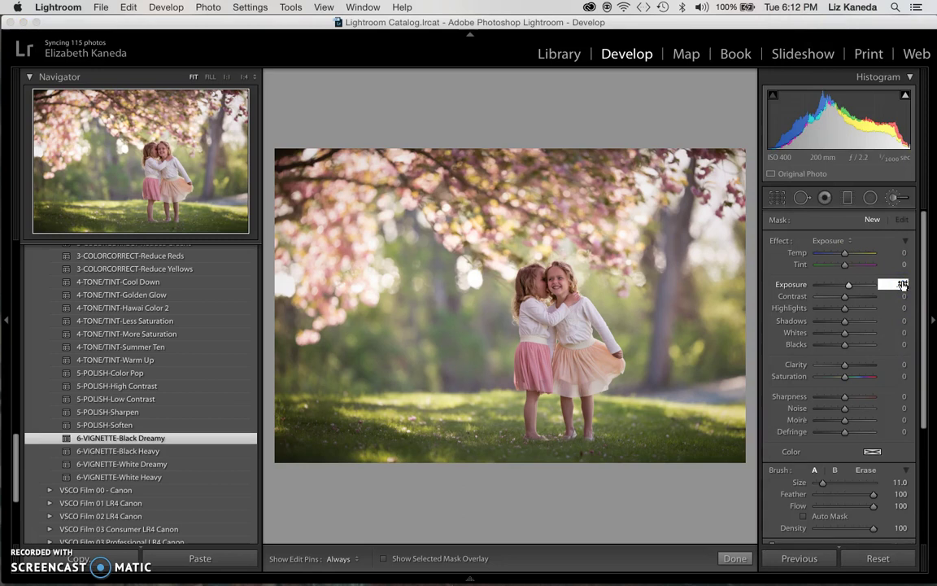
left_click(854, 286)
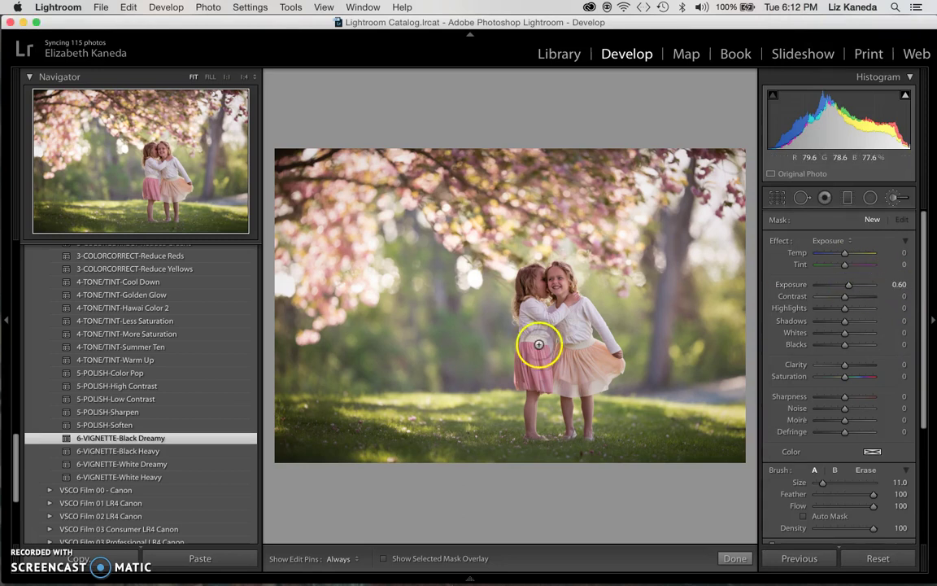
Paint over the girls' white tops, skirts and legs with edit pins hidden.
key("h")
mouse_move(579, 309)
left_mouse_down()
mouse_move(519, 319)
mouse_move(574, 328)
mouse_move(564, 344)
mouse_move(530, 352)
mouse_move(528, 375)
mouse_move(588, 356)
mouse_move(598, 370)
mouse_move(558, 387)
mouse_move(579, 421)
mouse_move(573, 428)
mouse_move(542, 410)
mouse_move(530, 389)
mouse_move(541, 412)
left_mouse_up()
key("h")
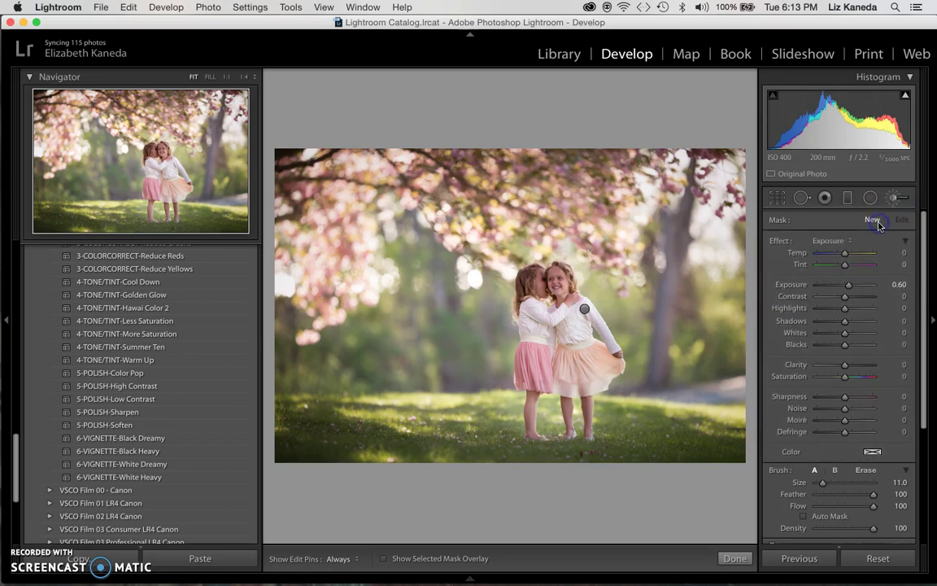
Choose the FACE-Even Skin Tone effect for a new brush.
left_click(826, 240)
scroll(826, 240, "down", 10)
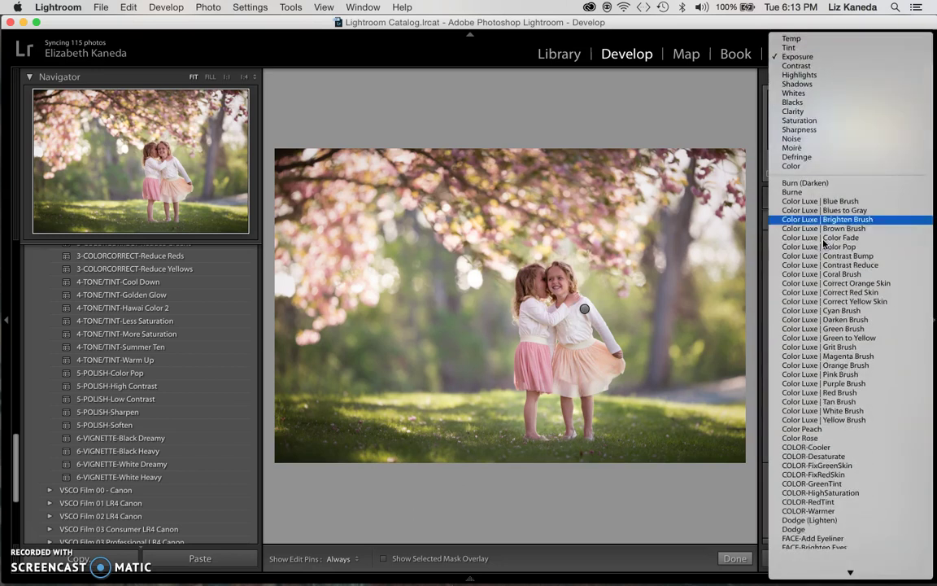
scroll(831, 288, "down", 4)
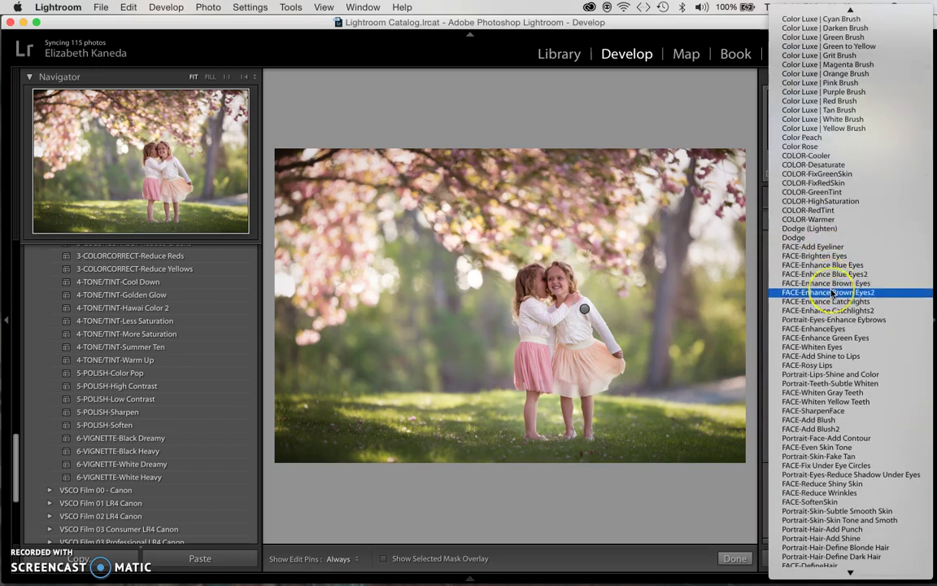
scroll(833, 306, "down", 1)
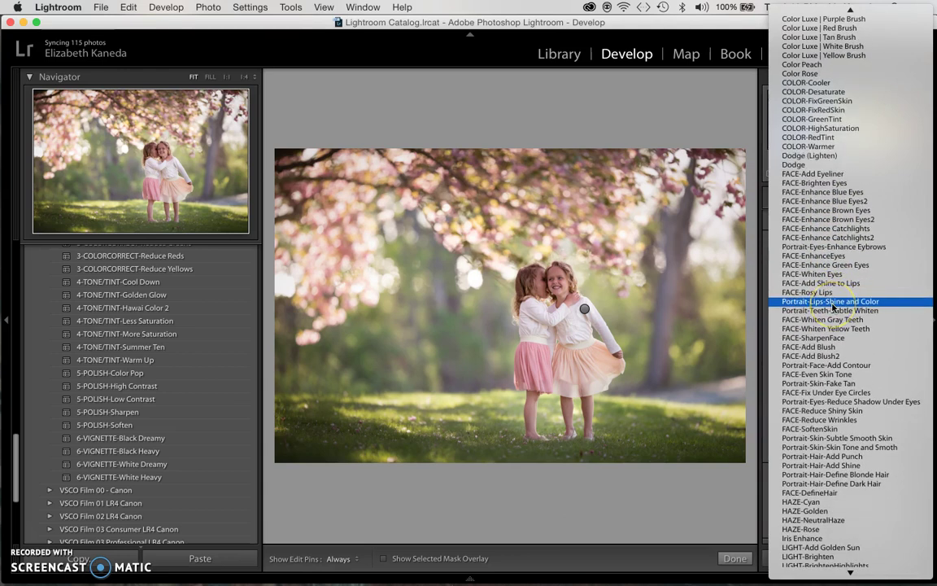
left_click(843, 376)
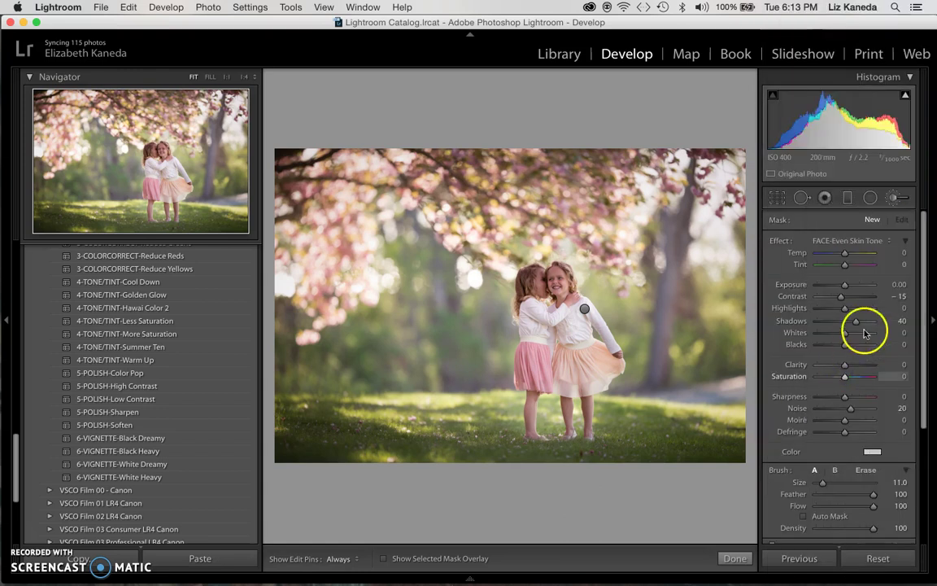
Keep exposure at 0.50, set Temp to 7, and hide pins for painting faces.
left_click(899, 284)
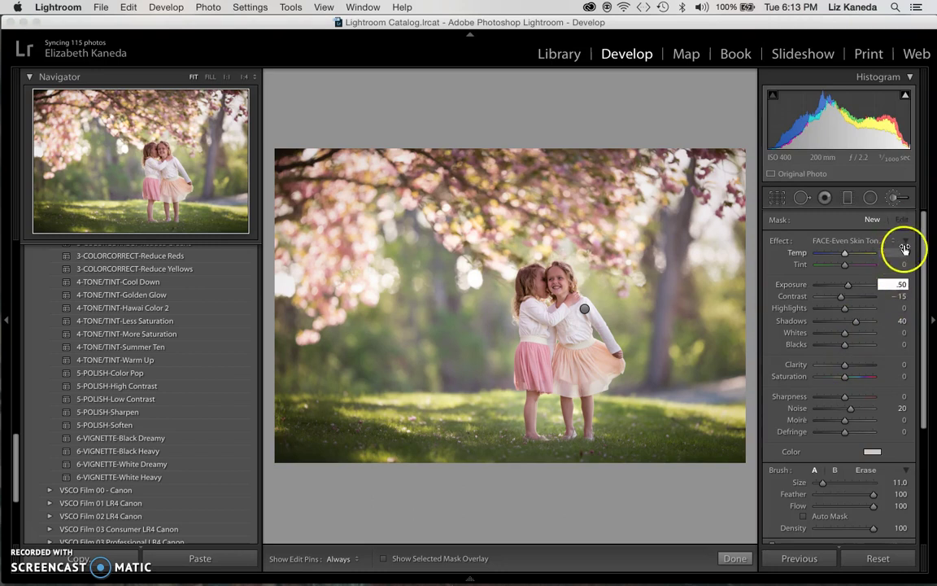
left_click(903, 253)
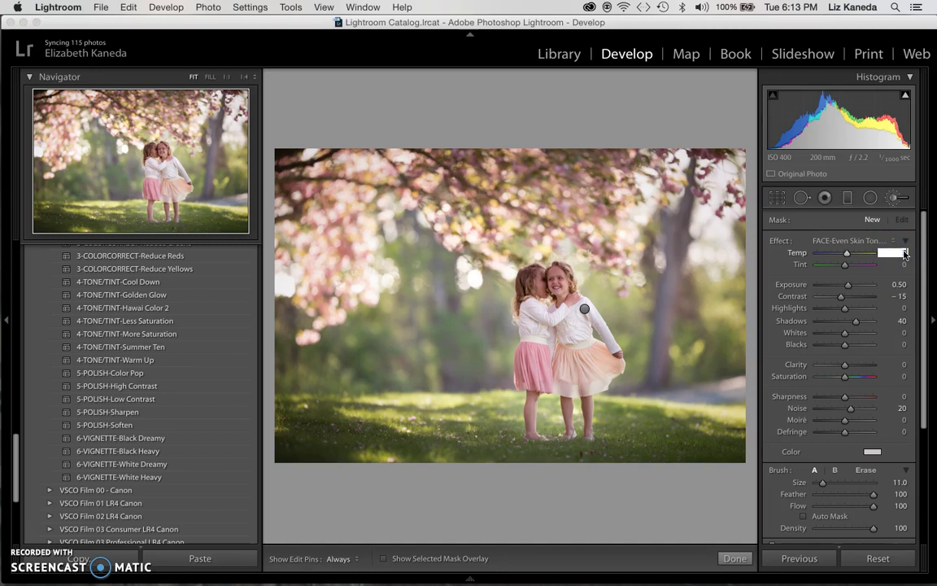
type("7")
key("Return")
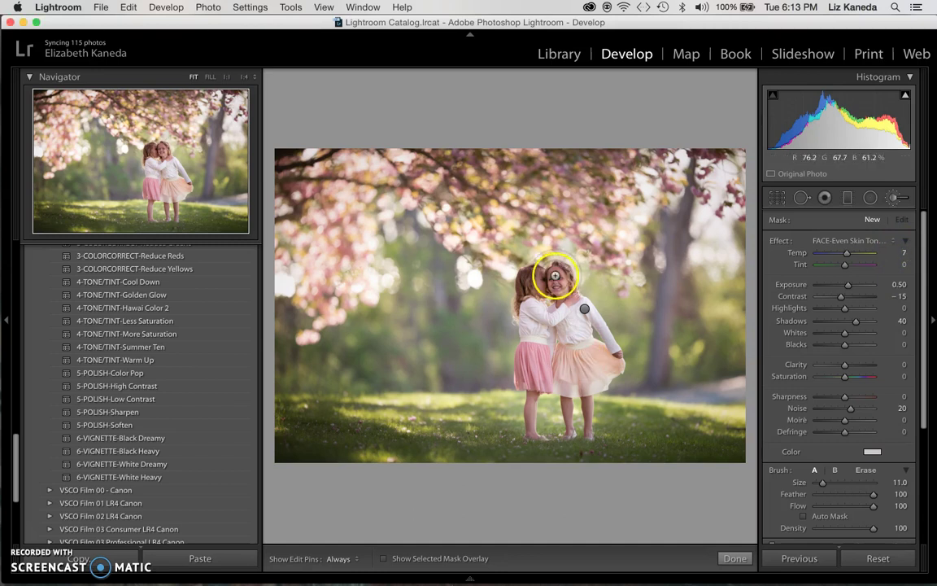
key("h")
key("h")
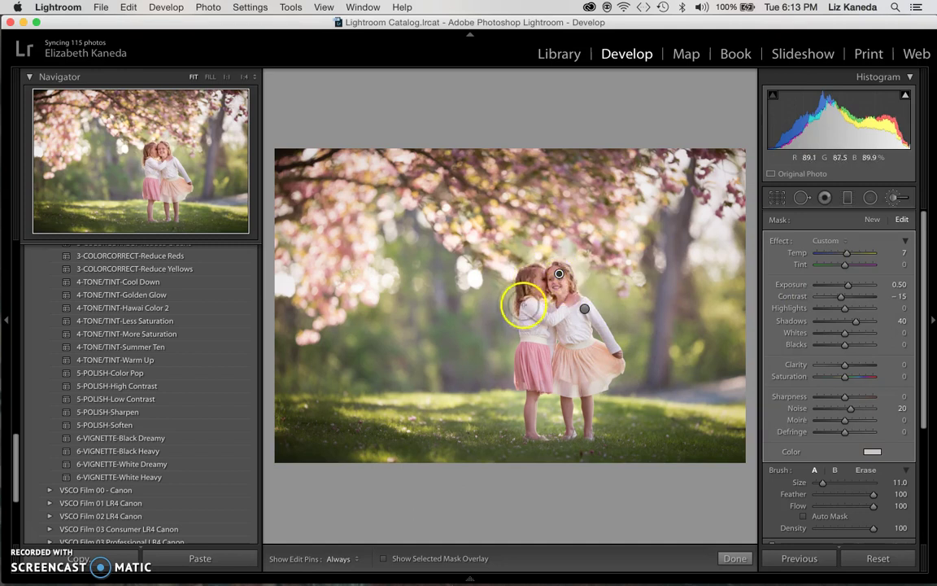
In HSL Hue, set Green to -40 and Yellow to -18.
left_click(896, 205)
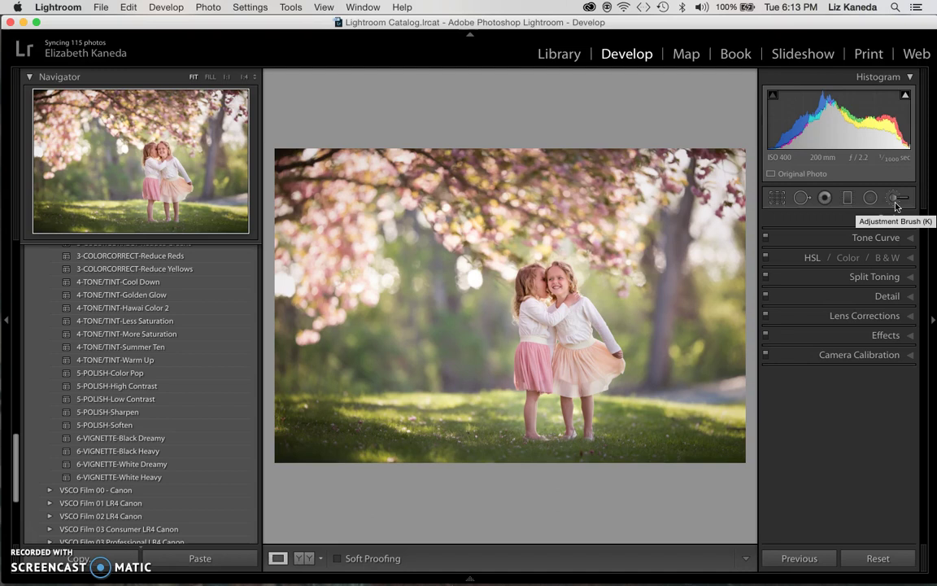
left_click(911, 257)
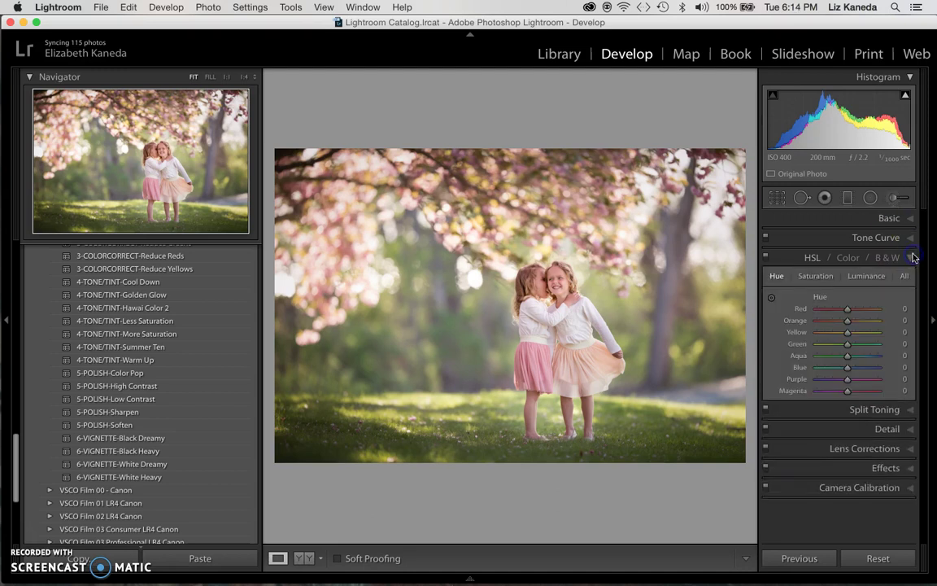
left_click(777, 274)
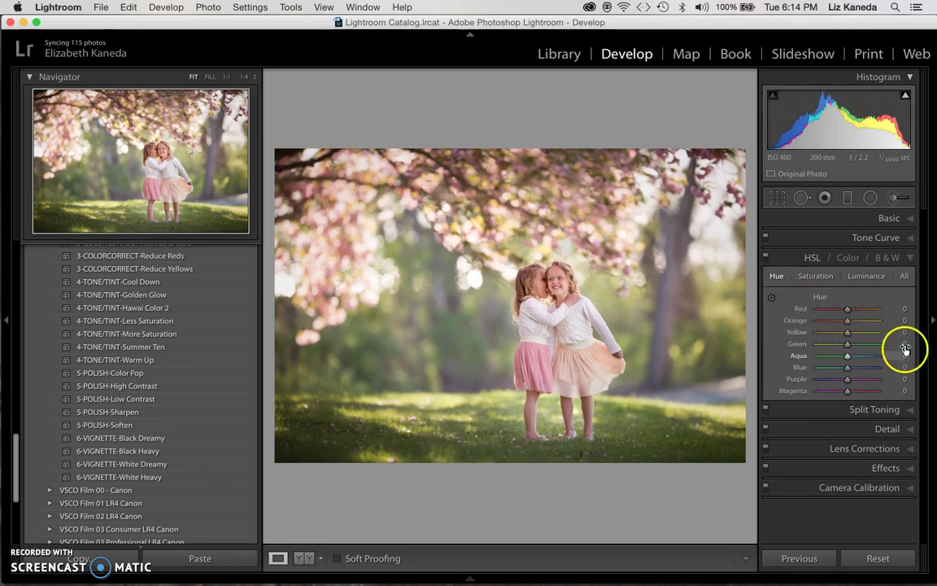
left_click(906, 345)
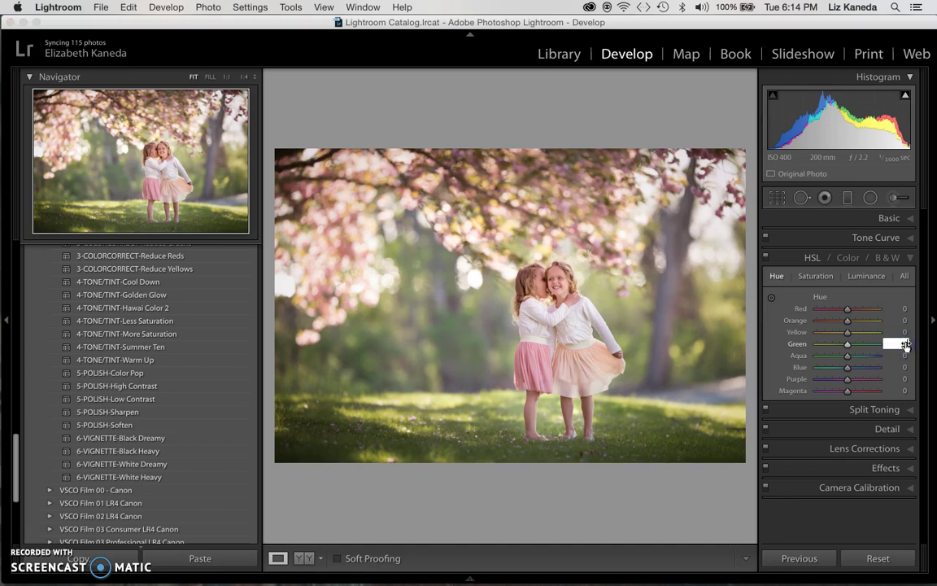
type("-40")
left_click(905, 332)
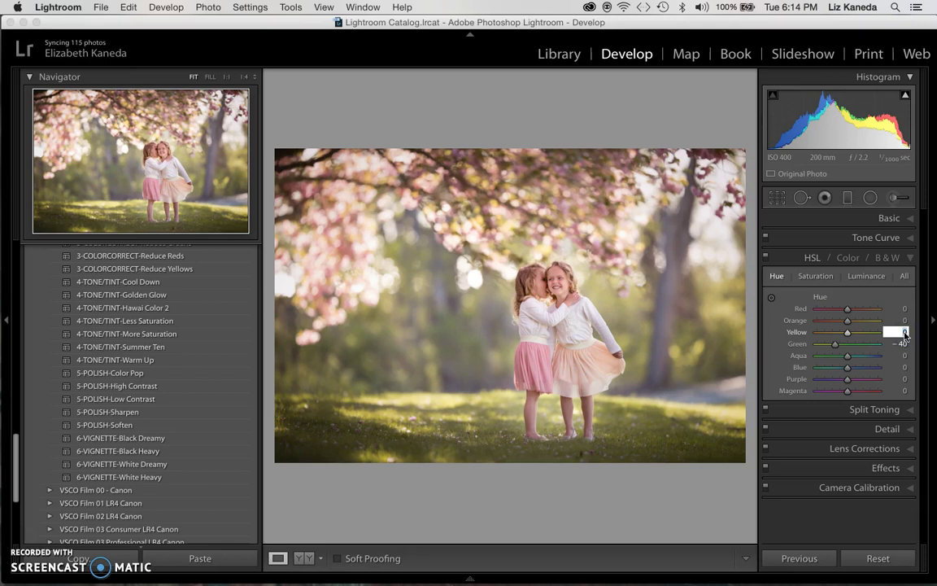
type("-15")
key("Return")
left_click_drag(905, 336, 875, 353)
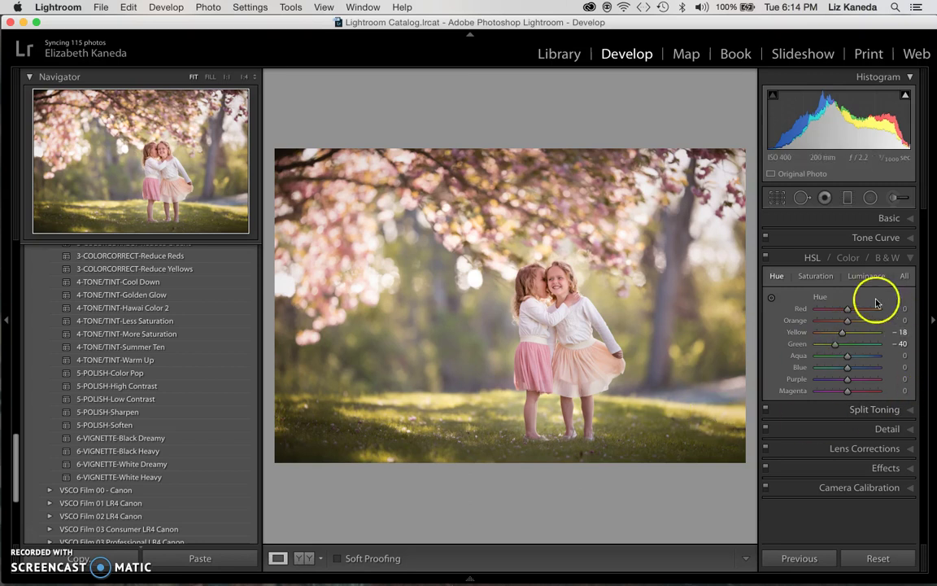
Toggle the Before view, then show the Y|Y Before/After side-by-side comparison.
left_click(907, 258)
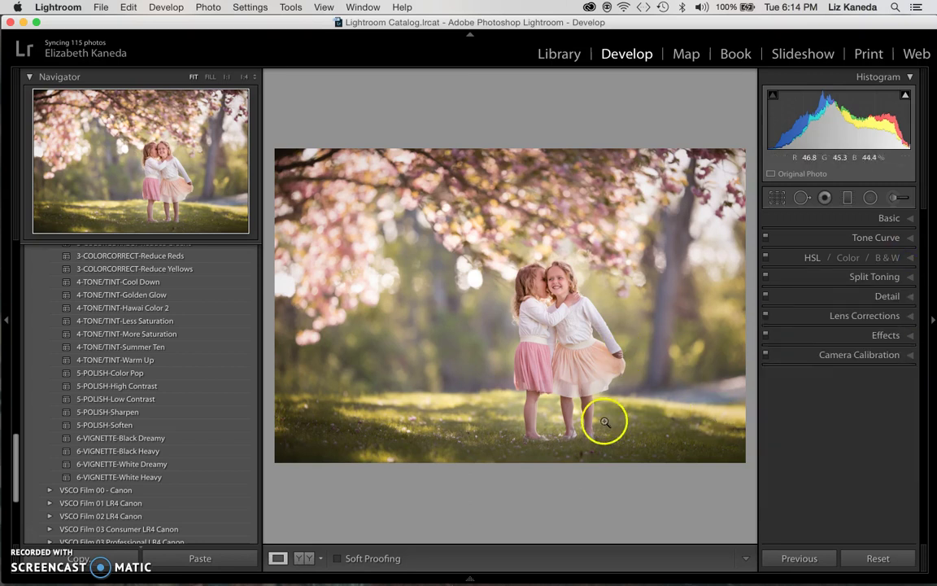
key("backslash")
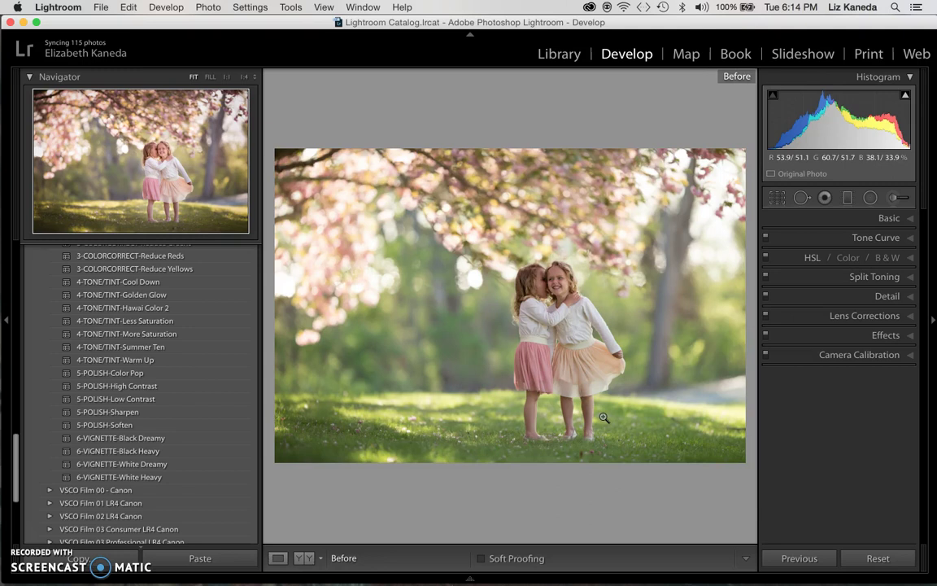
key("backslash")
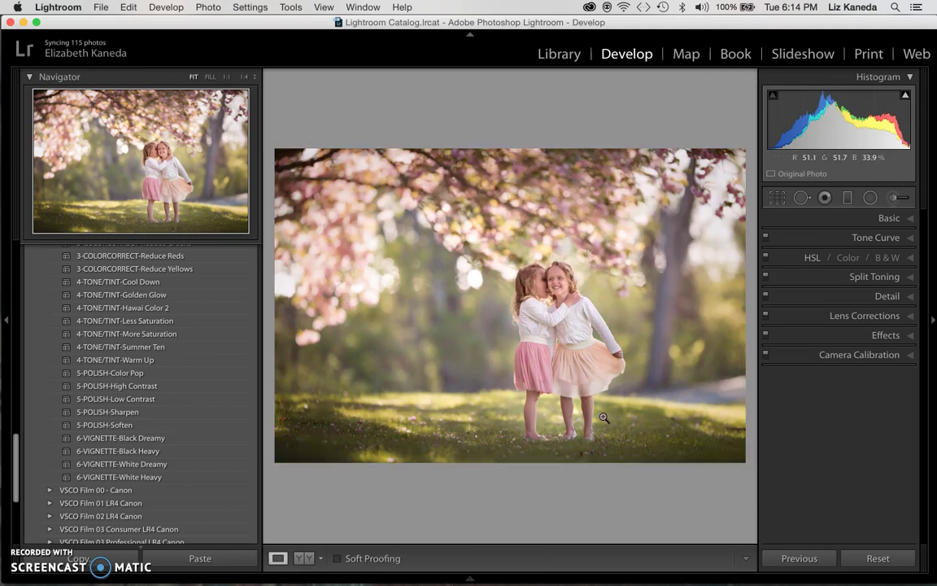
left_click(305, 558)
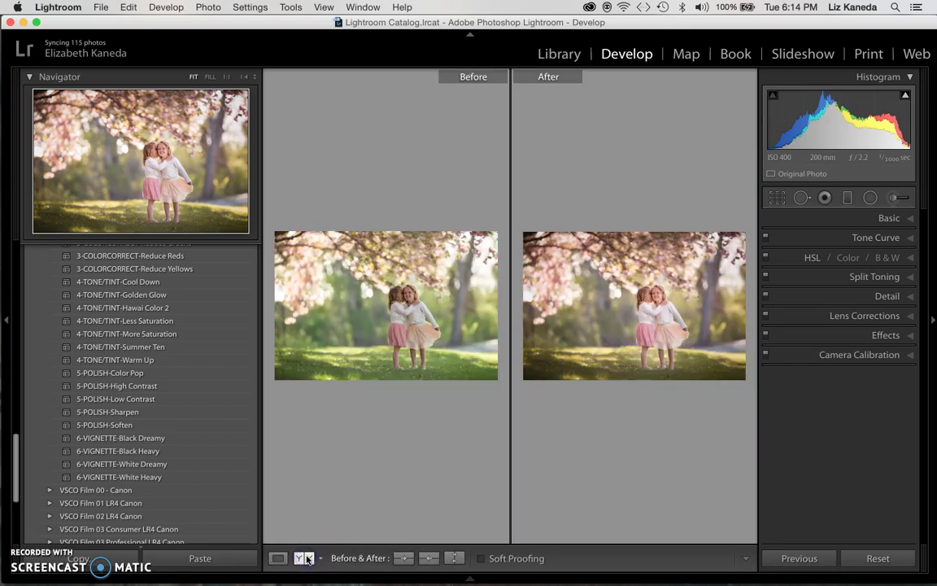